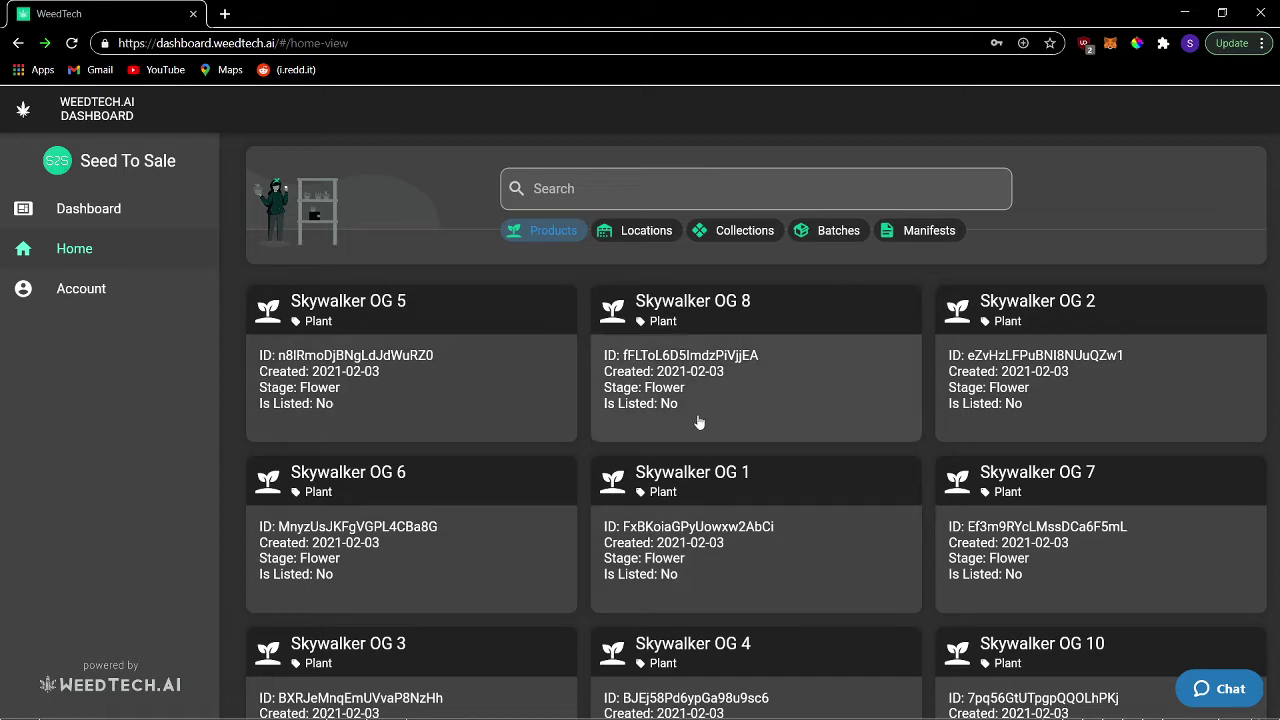
# Open the Skywalker OG collection, look over its actions and products, and open its harvest form.
pyautogui.click(747, 232)
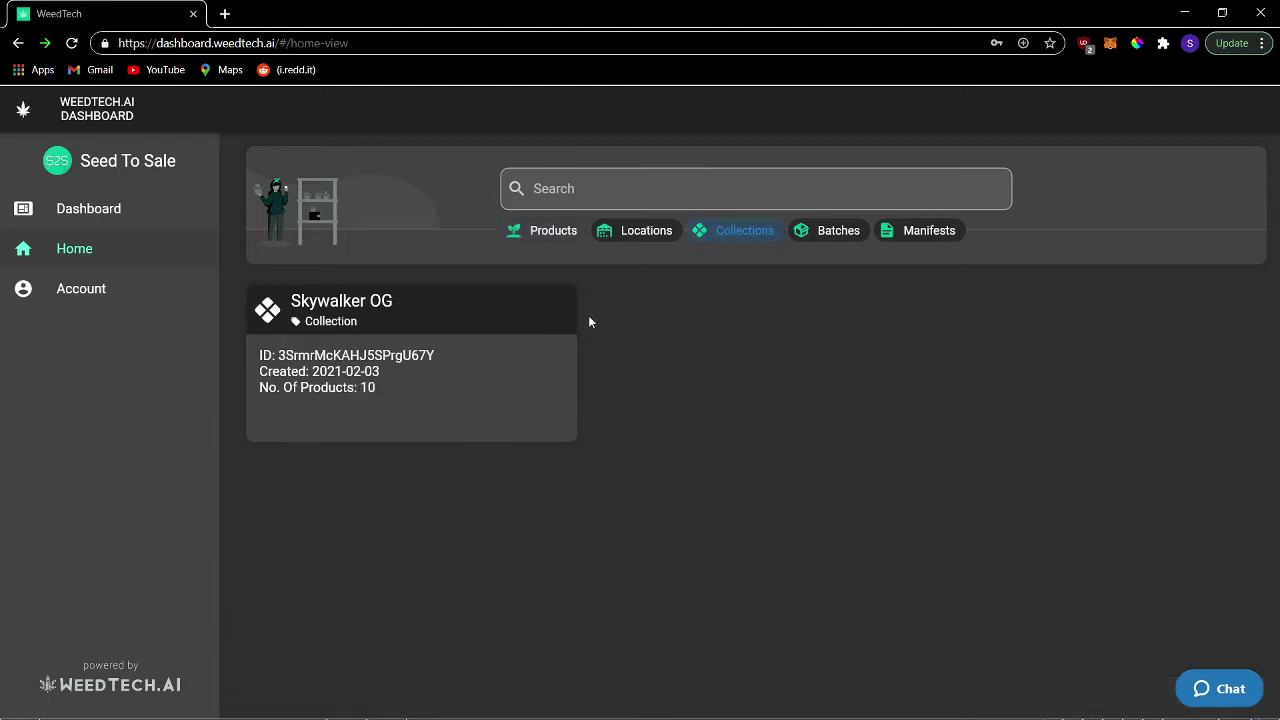
pyautogui.click(449, 373)
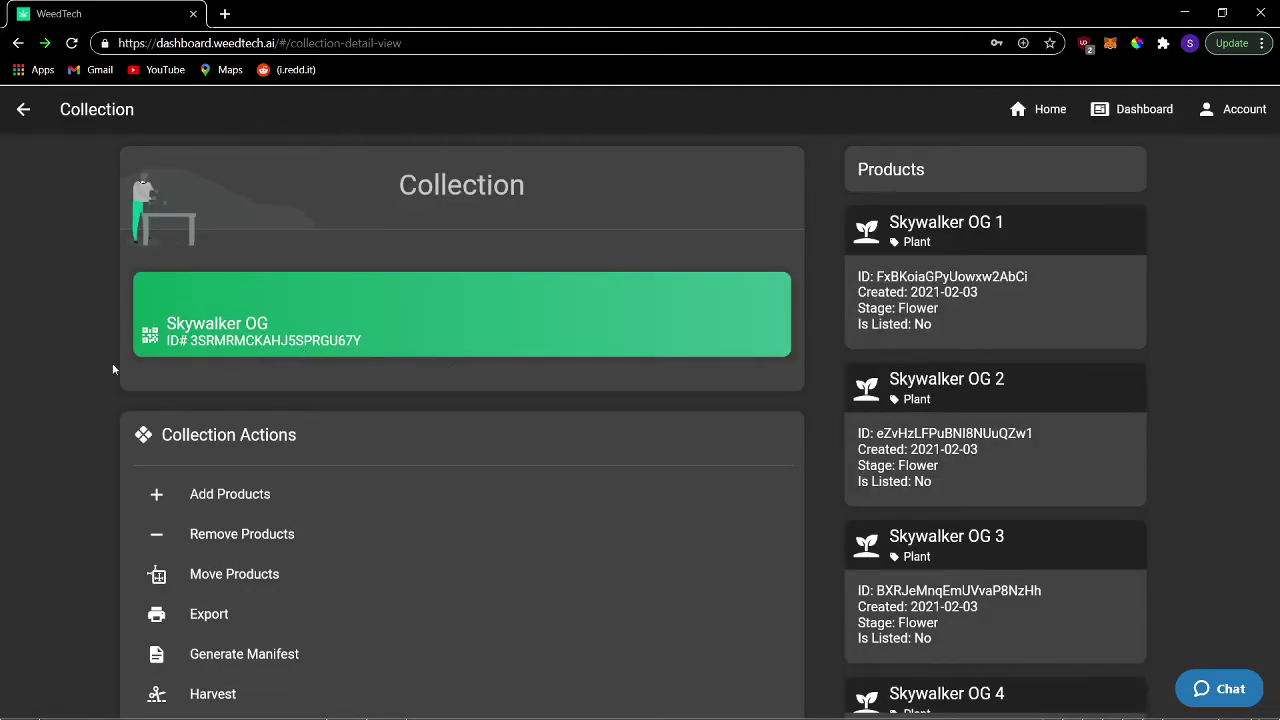
pyautogui.scroll(-1, 386, 475)
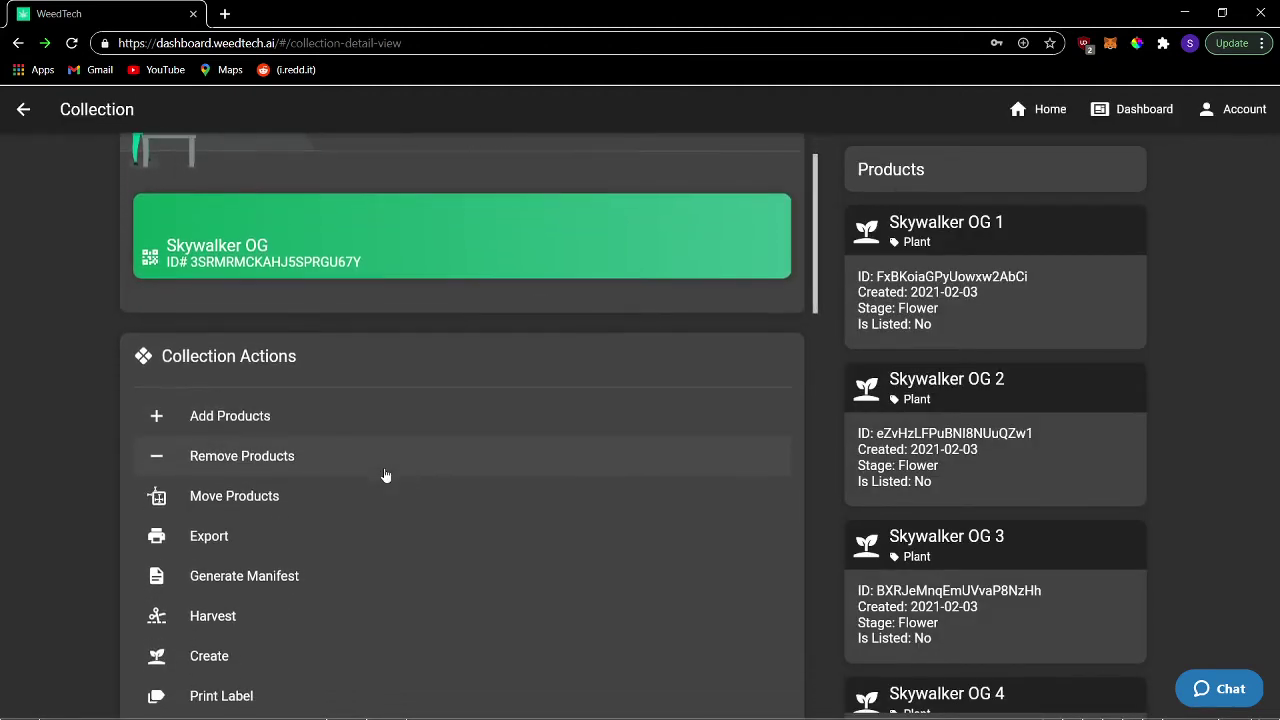
pyautogui.scroll(-2, 386, 475)
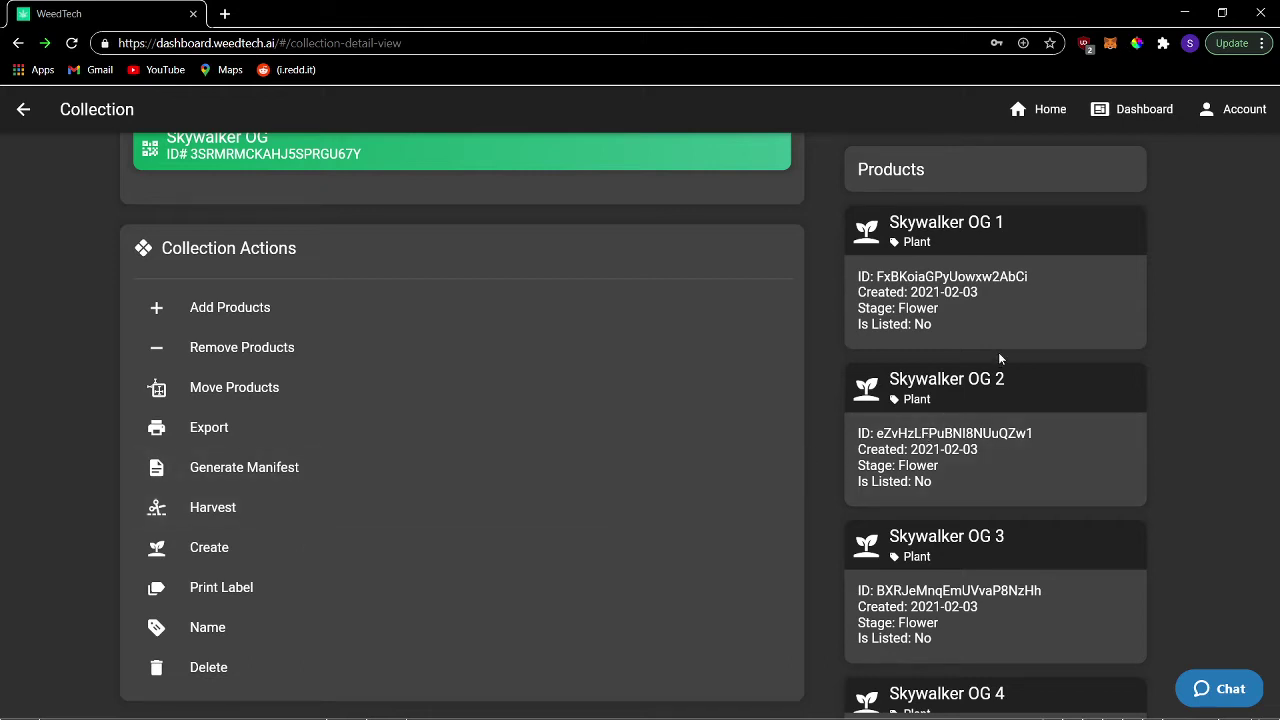
pyautogui.scroll(-2, 998, 355)
pyautogui.scroll(1, 1000, 360)
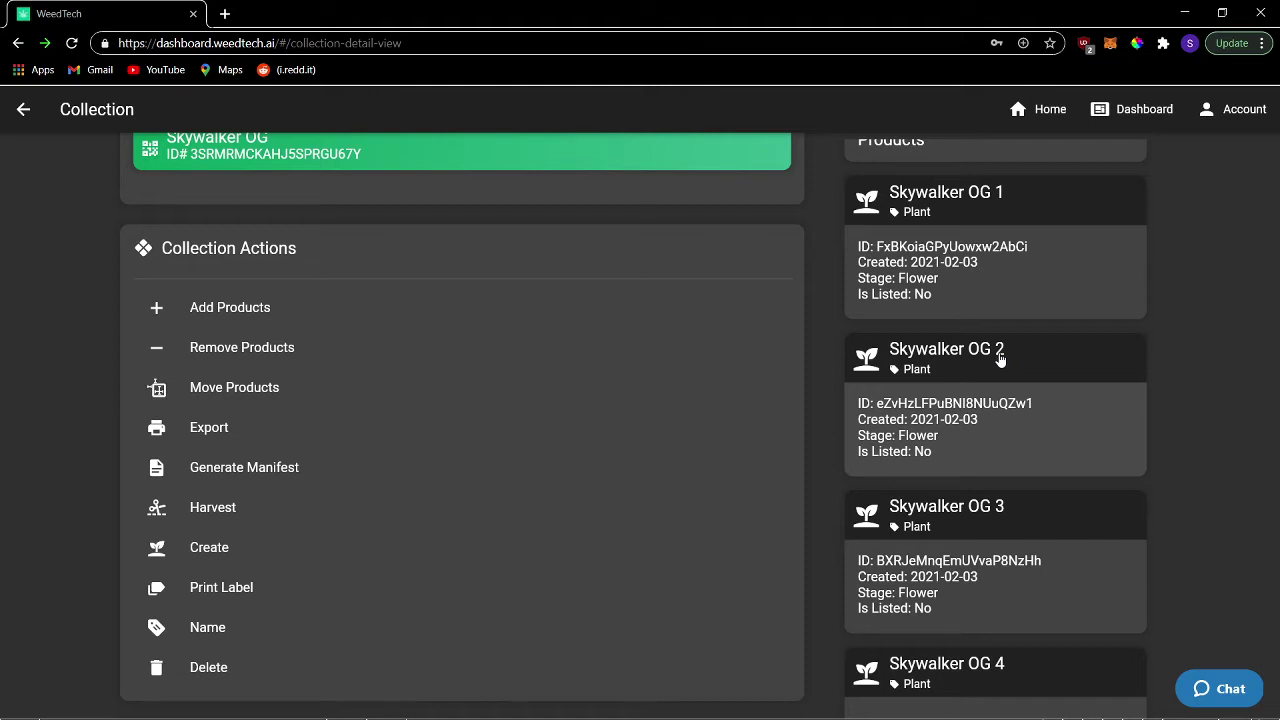
pyautogui.click(349, 505)
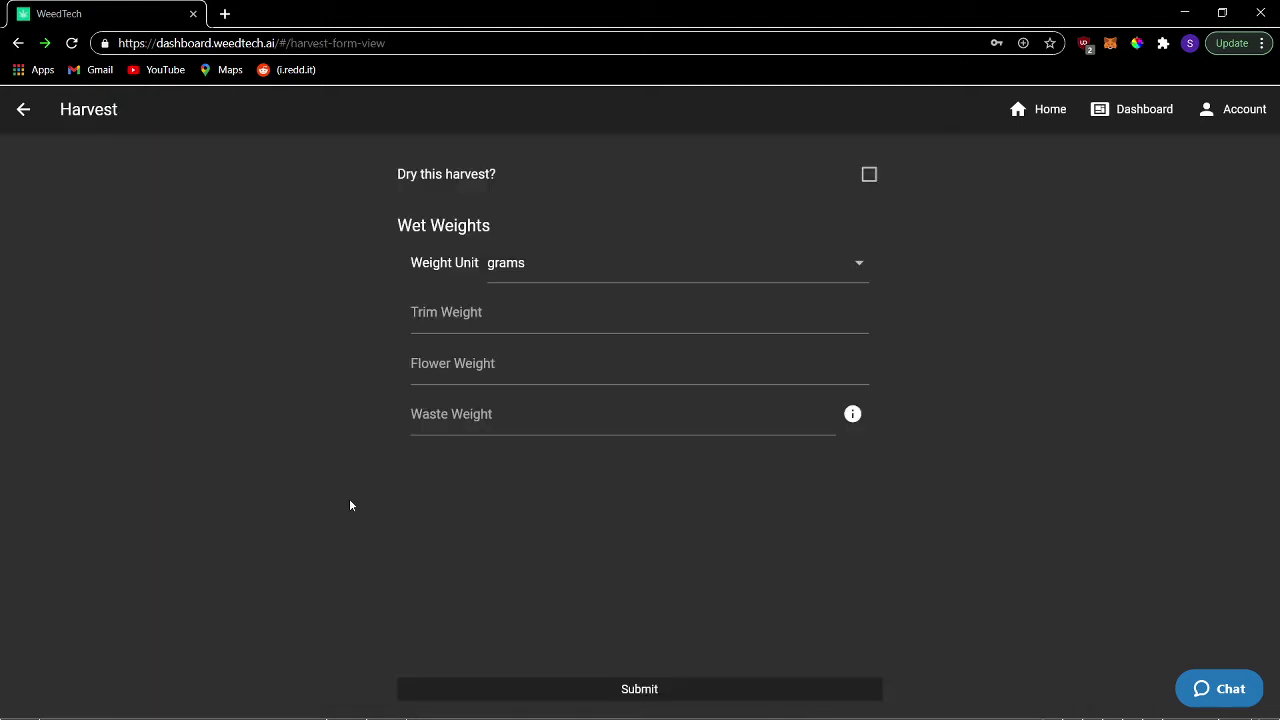
# Mark the harvest for drying and set the wet weight unit to pounds.
pyautogui.click(868, 176)
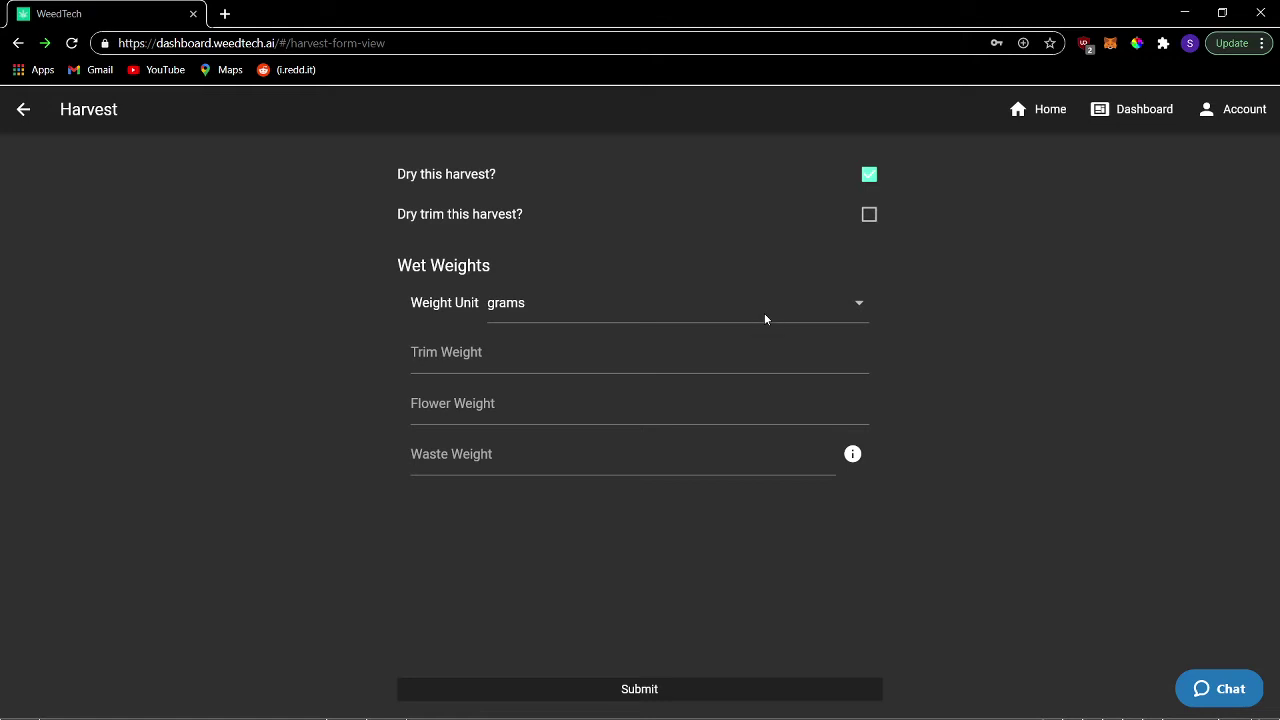
pyautogui.click(864, 304)
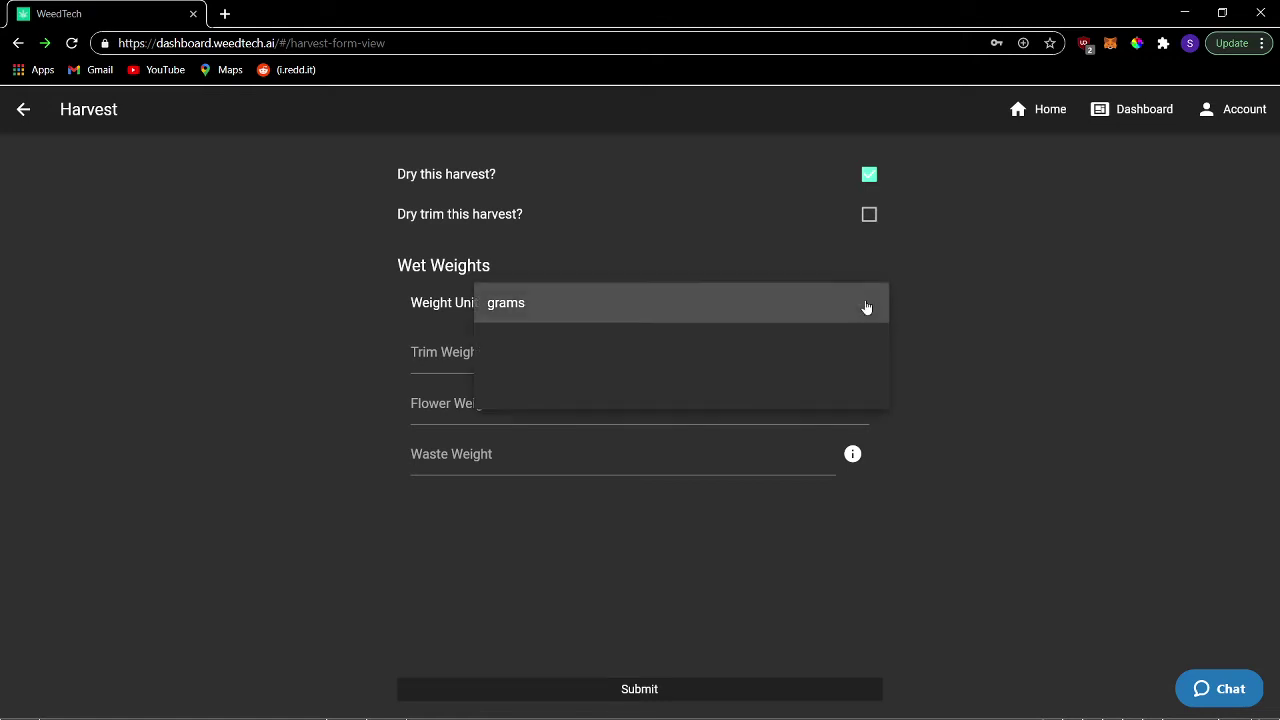
pyautogui.click(771, 344)
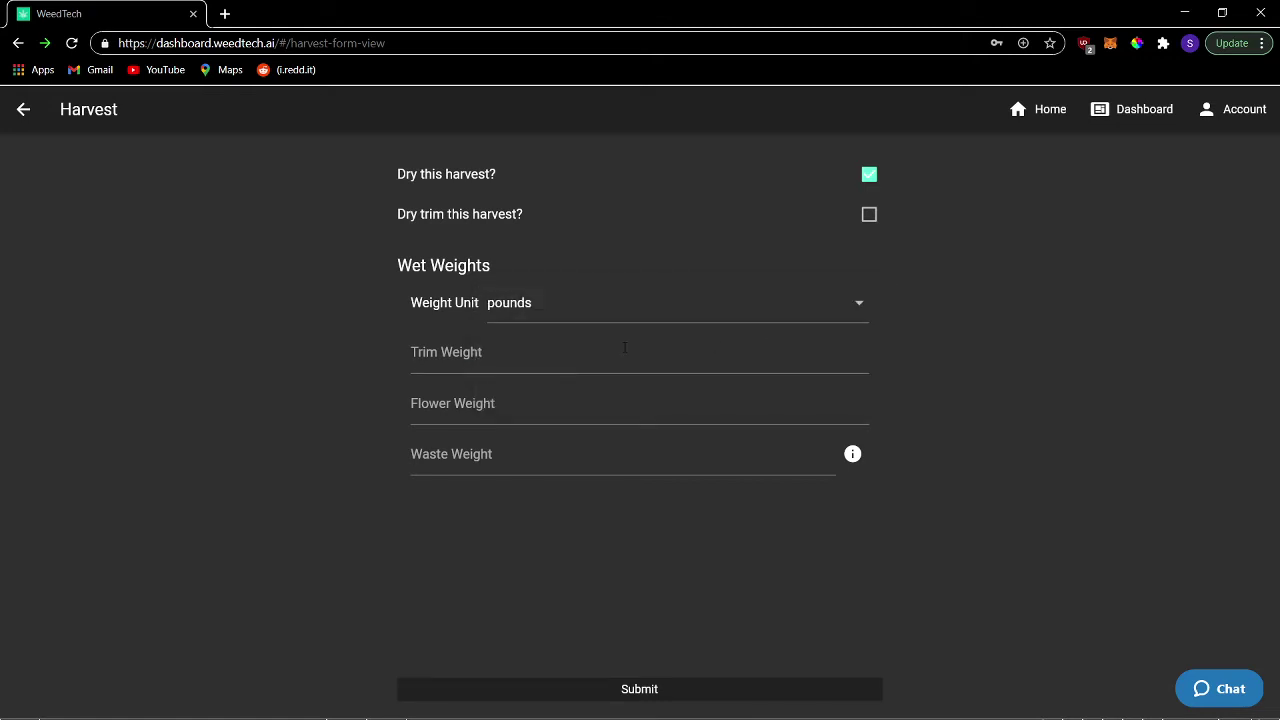
# Enter 2 lbs each for the trim, flower and waste wet weights and submit the harvest.
pyautogui.click(624, 347)
pyautogui.write('2')
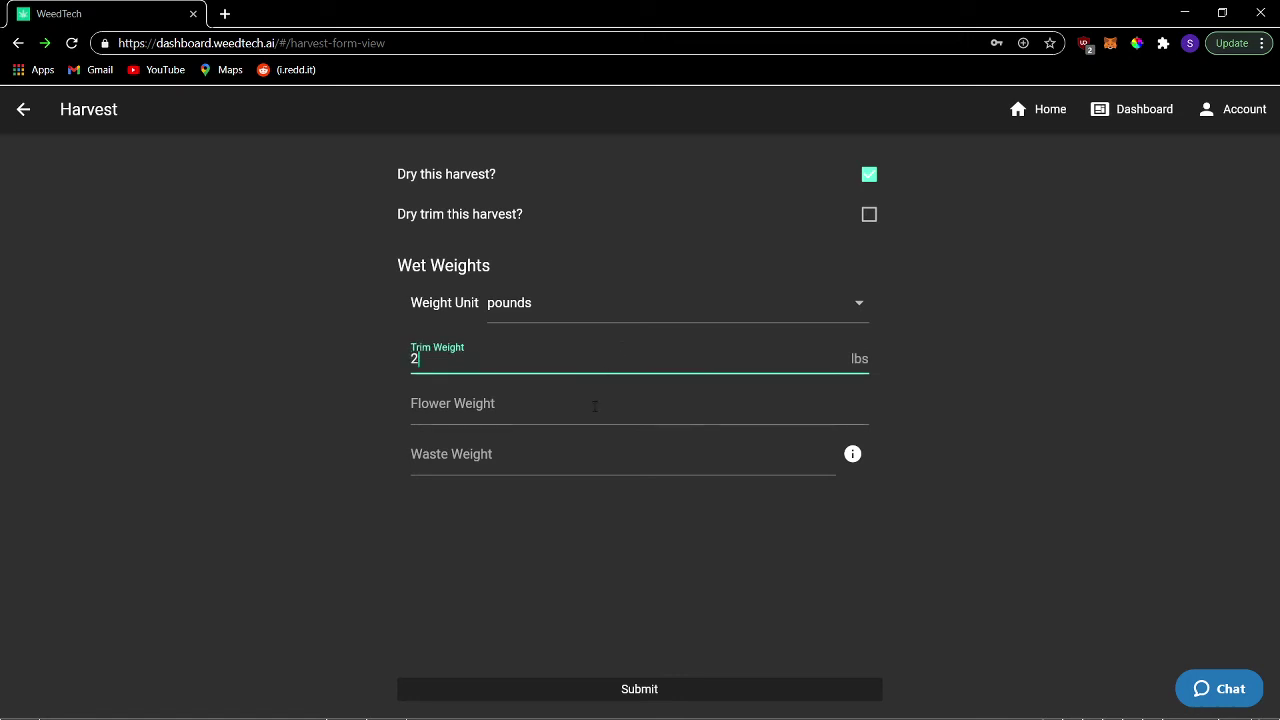
pyautogui.click(594, 405)
pyautogui.write('22')
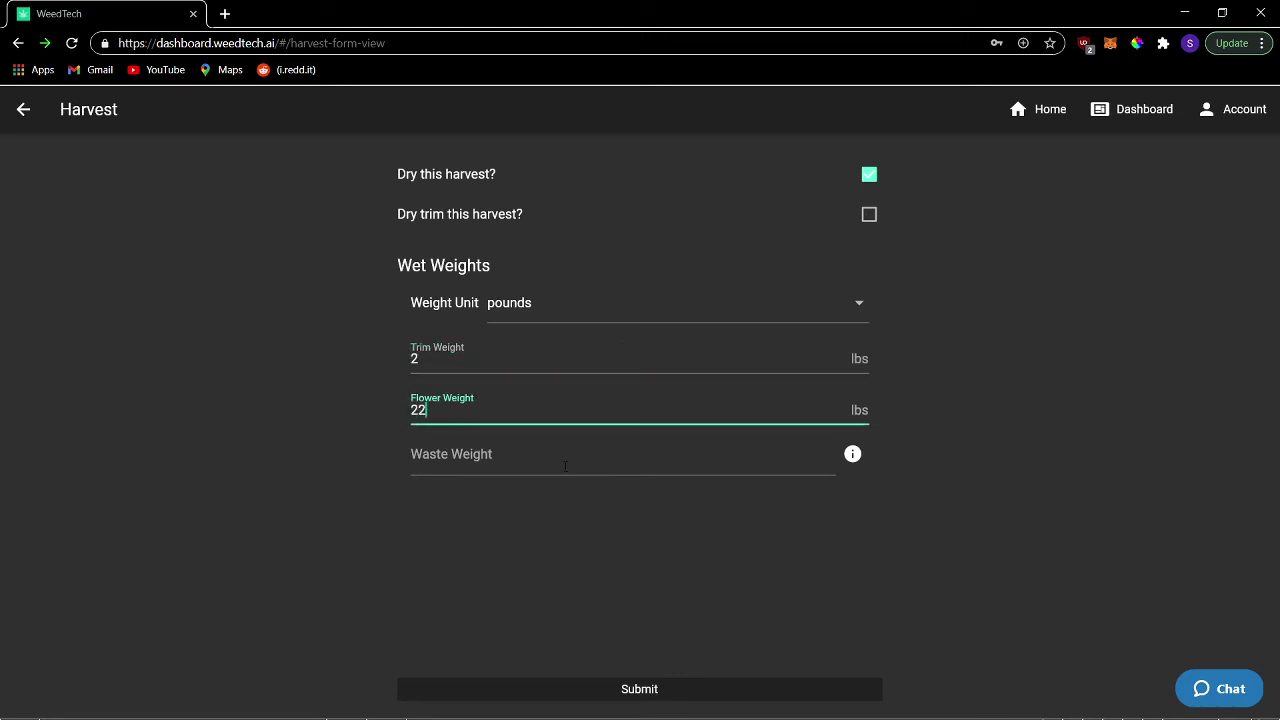
pyautogui.press('BackSpace')
pyautogui.click(565, 466)
pyautogui.write('2')
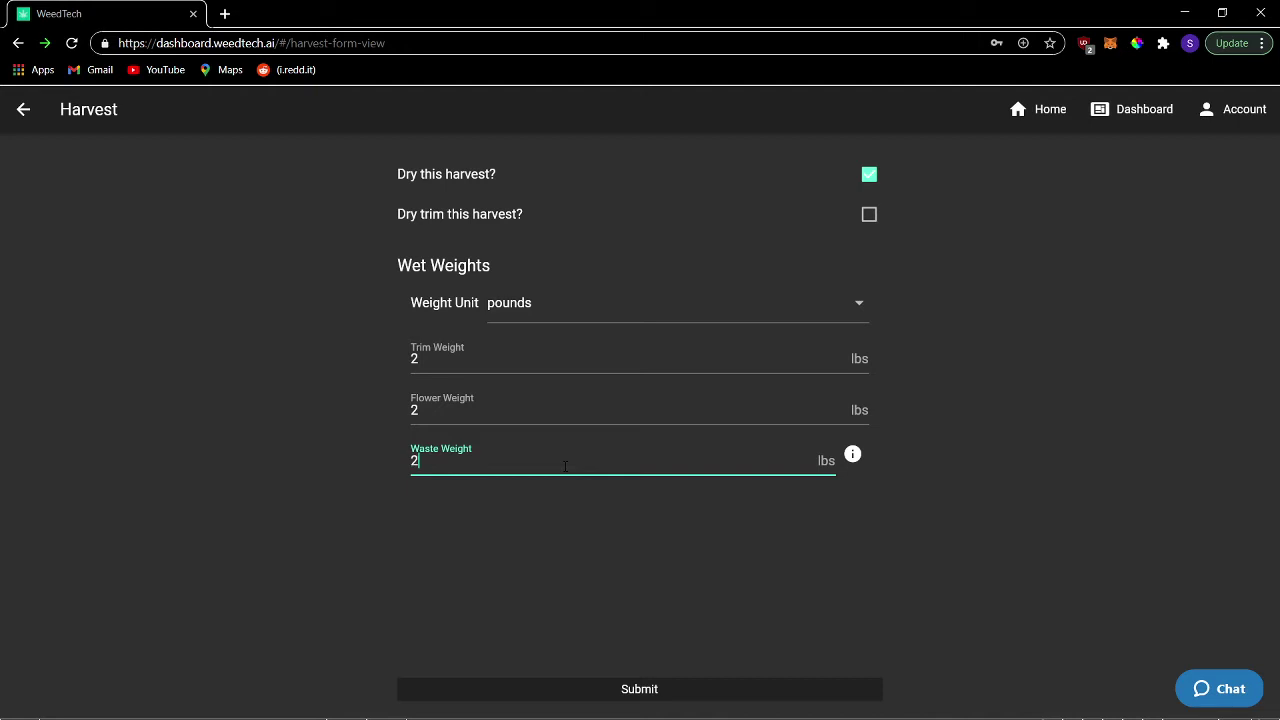
pyautogui.click(641, 700)
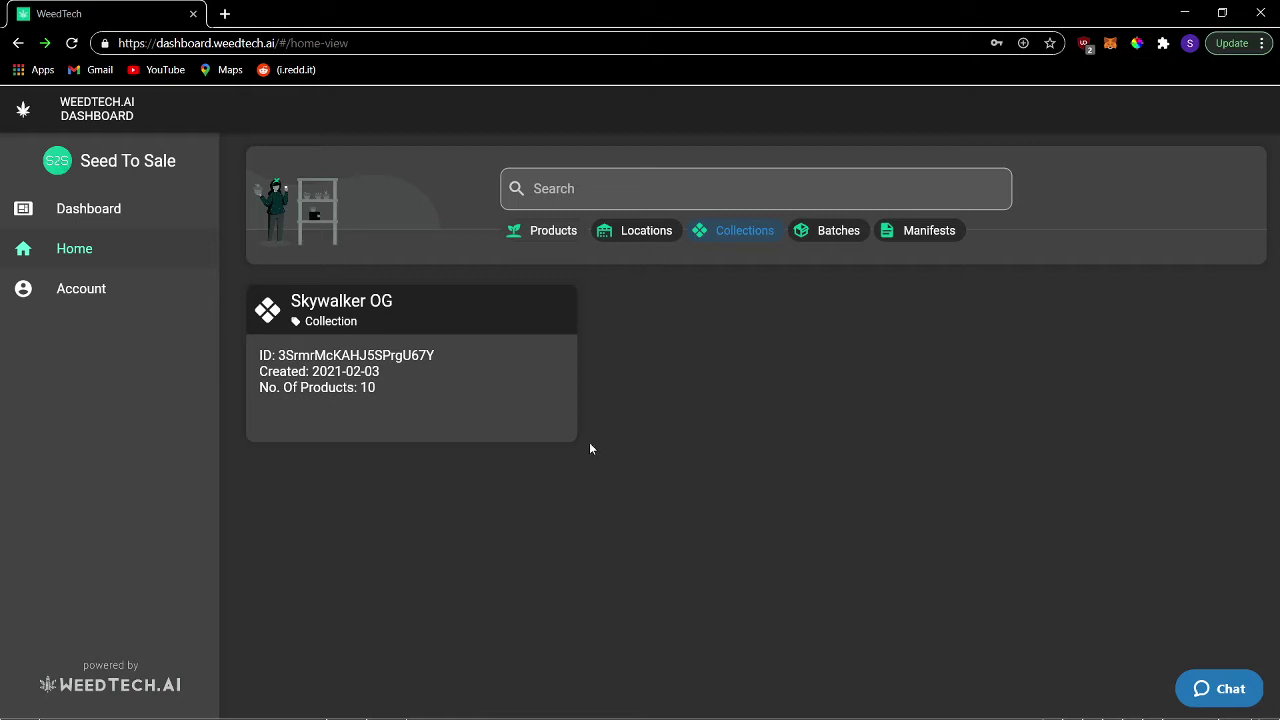
# Check the product list, then inspect the products and weights in the Skywalker OG Harvest batch.
pyautogui.click(546, 240)
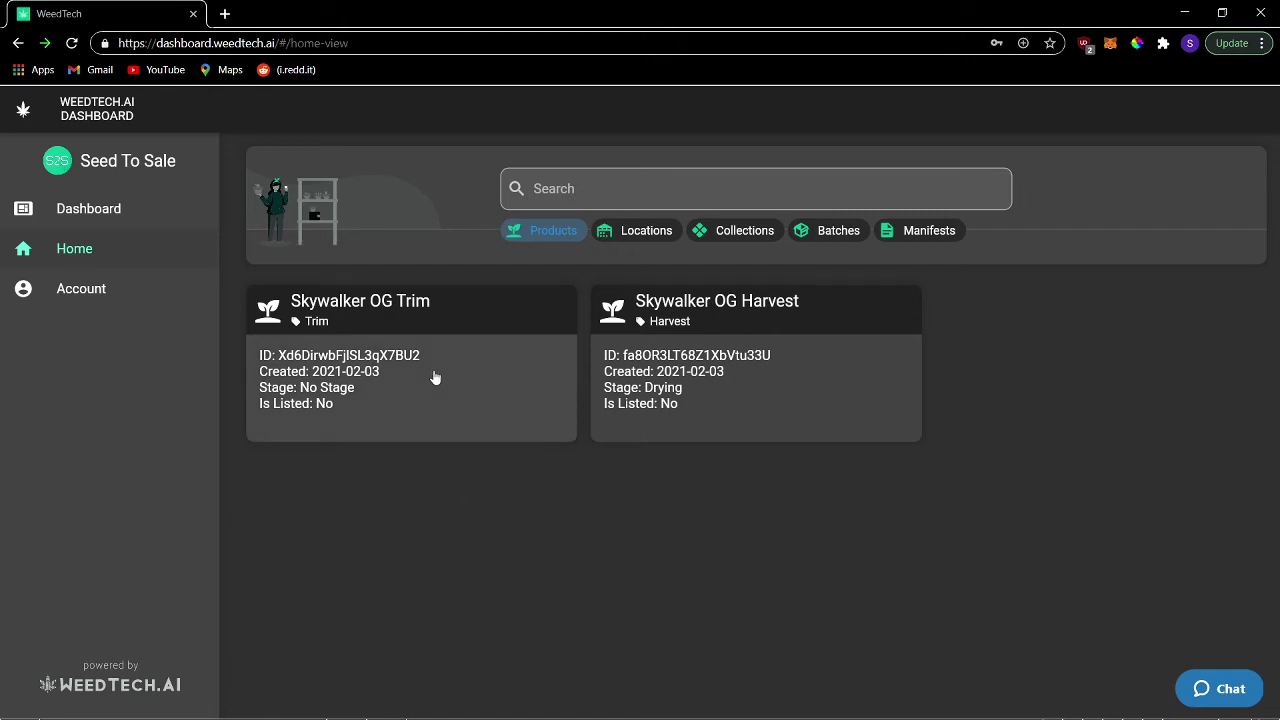
pyautogui.click(820, 232)
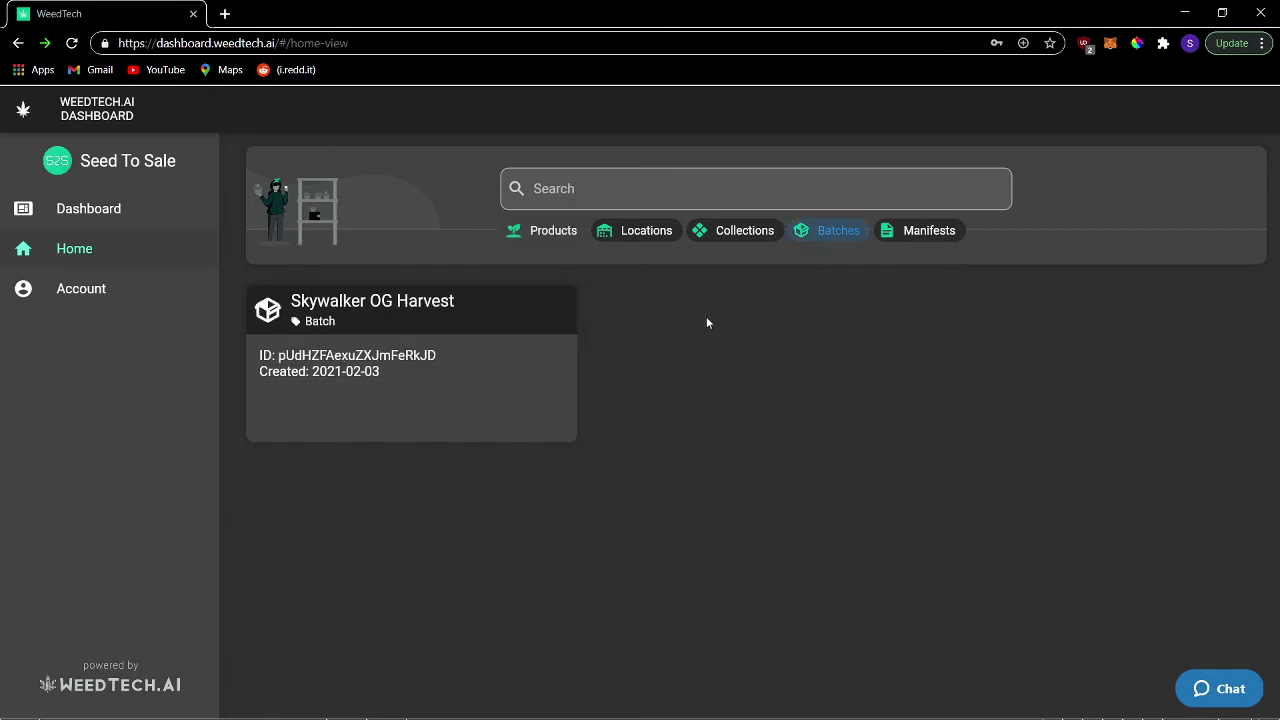
pyautogui.click(430, 393)
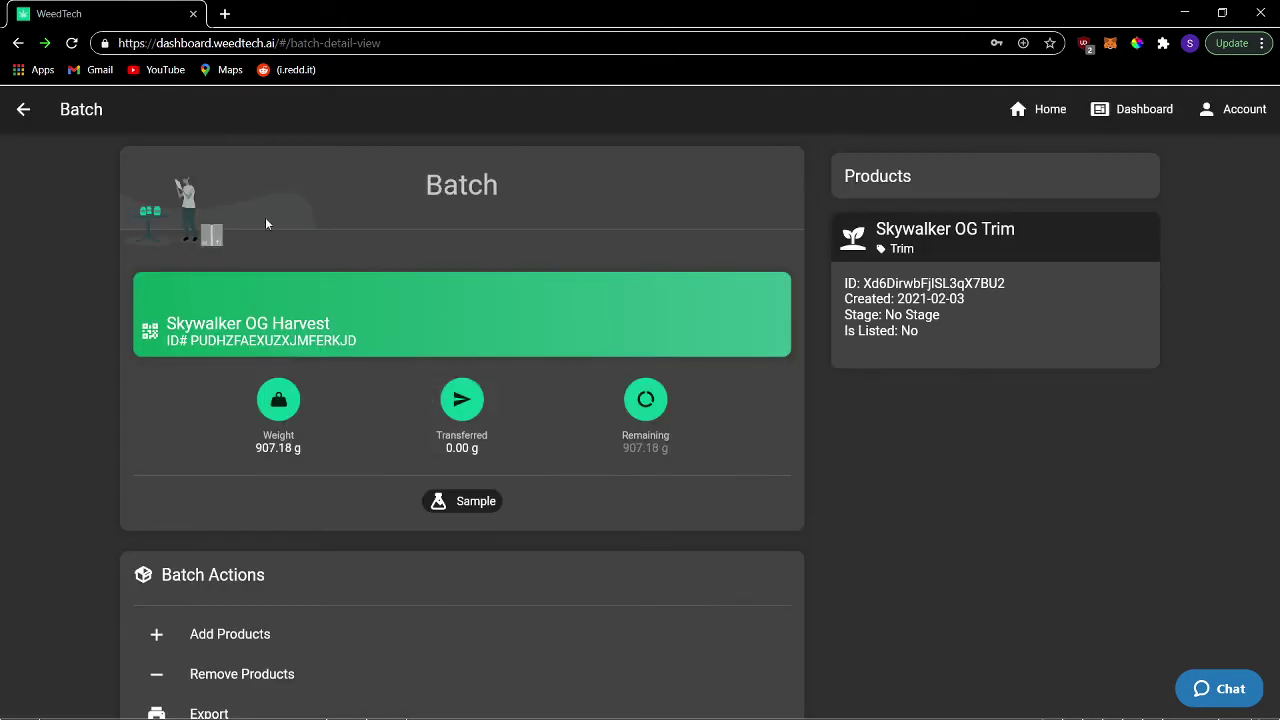
pyautogui.click(34, 116)
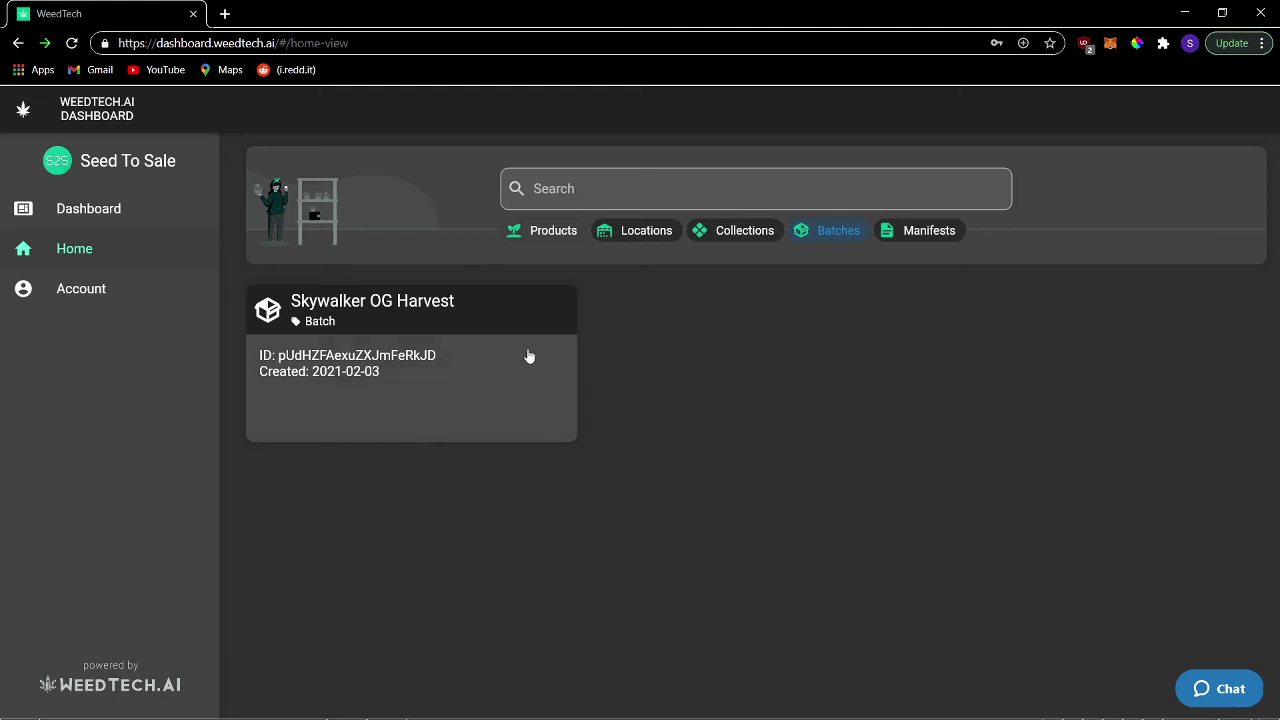
# Open the Skywalker OG Harvest product and start its Cure action.
pyautogui.click(552, 242)
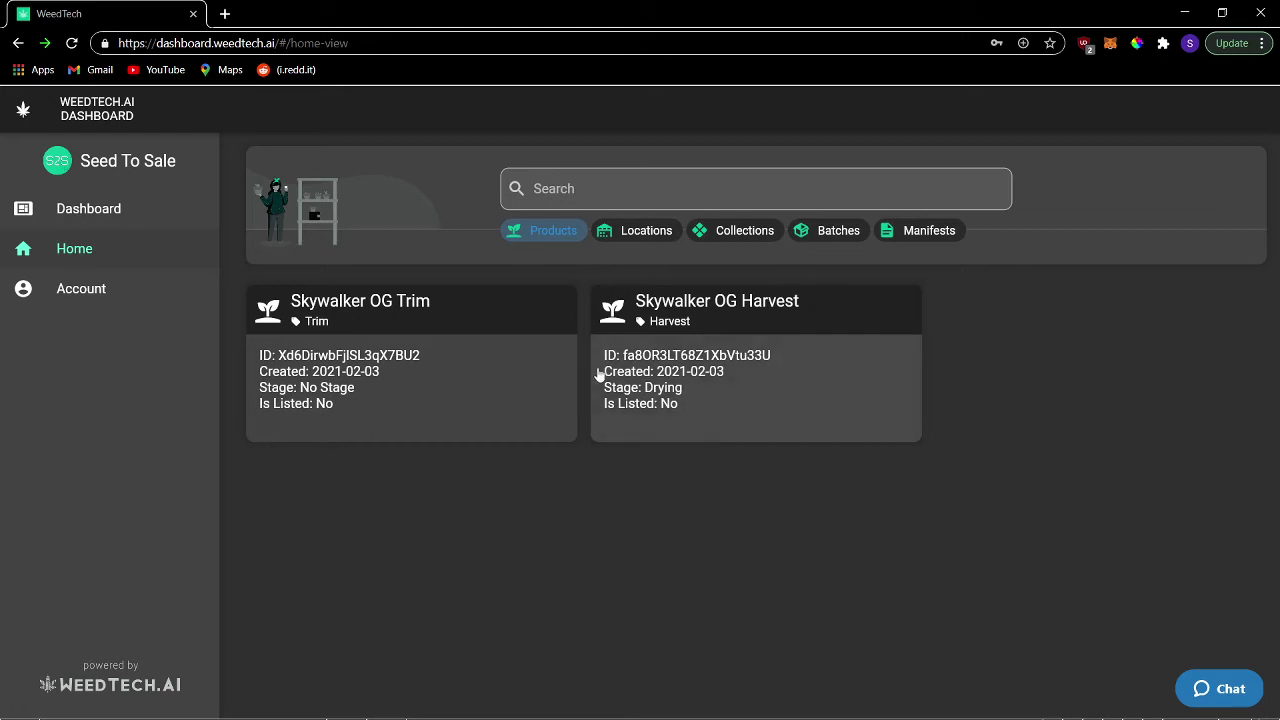
pyautogui.click(823, 369)
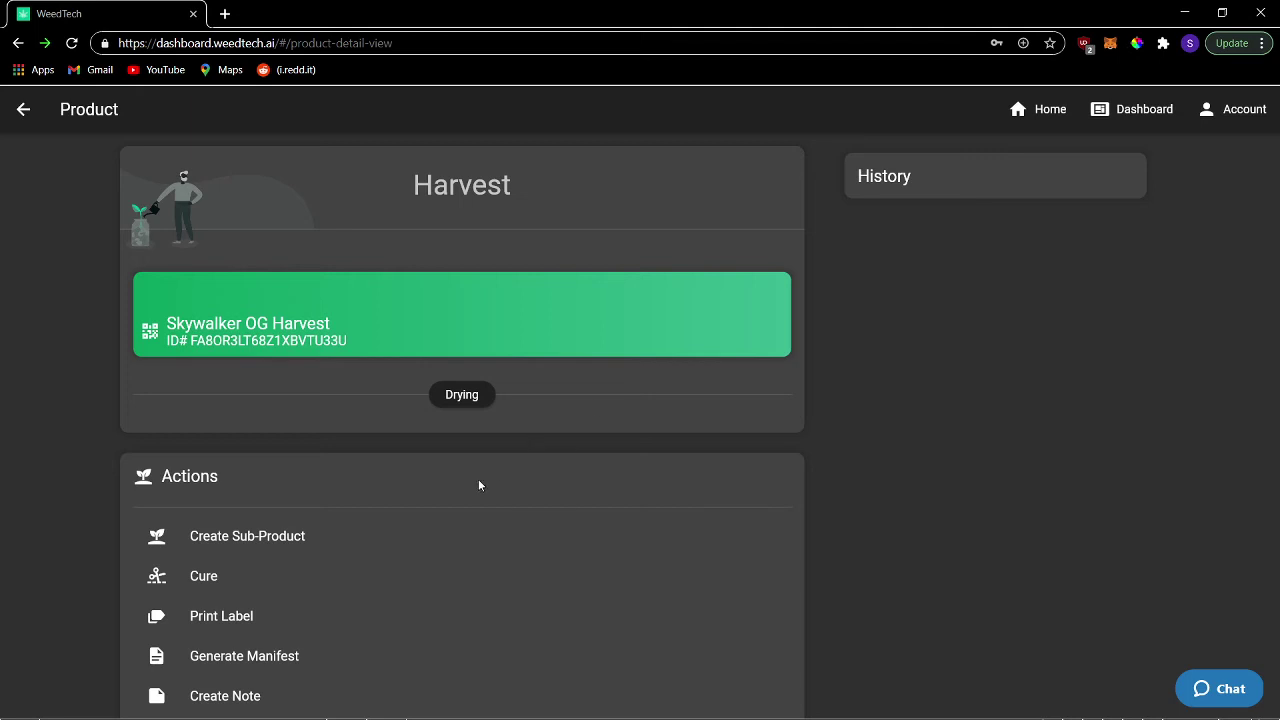
pyautogui.scroll(-1, 451, 509)
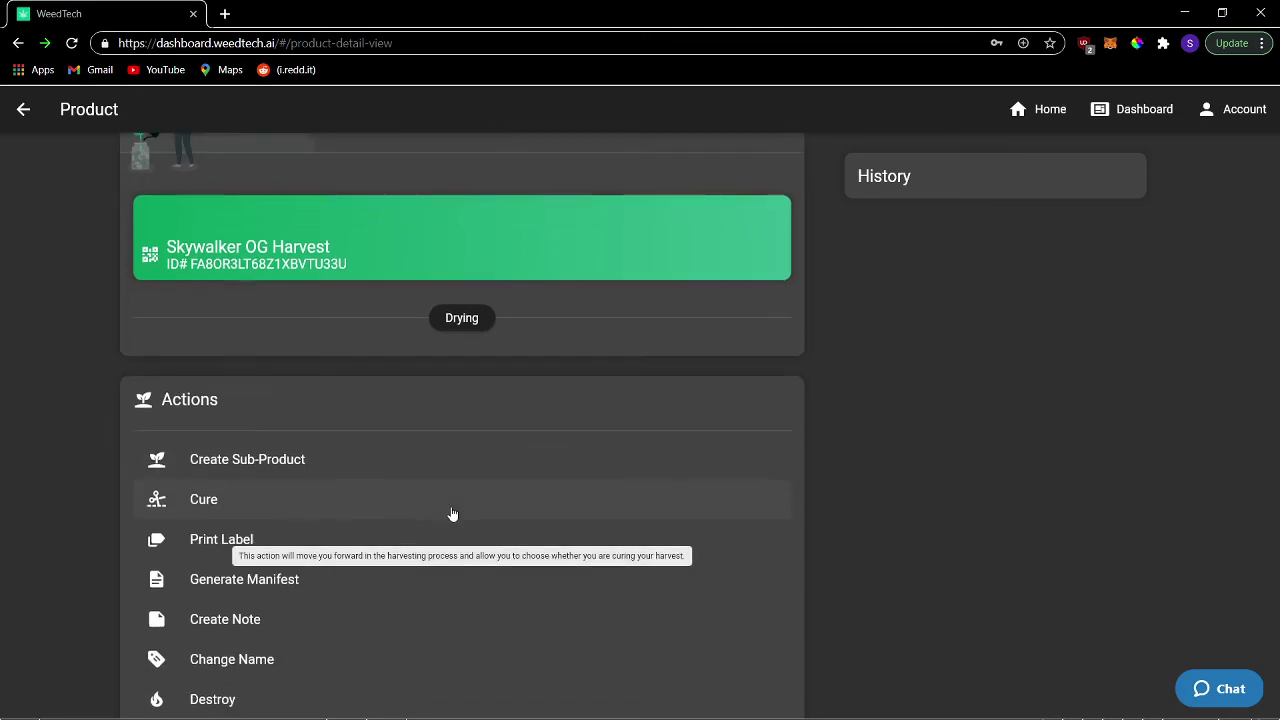
pyautogui.click(283, 501)
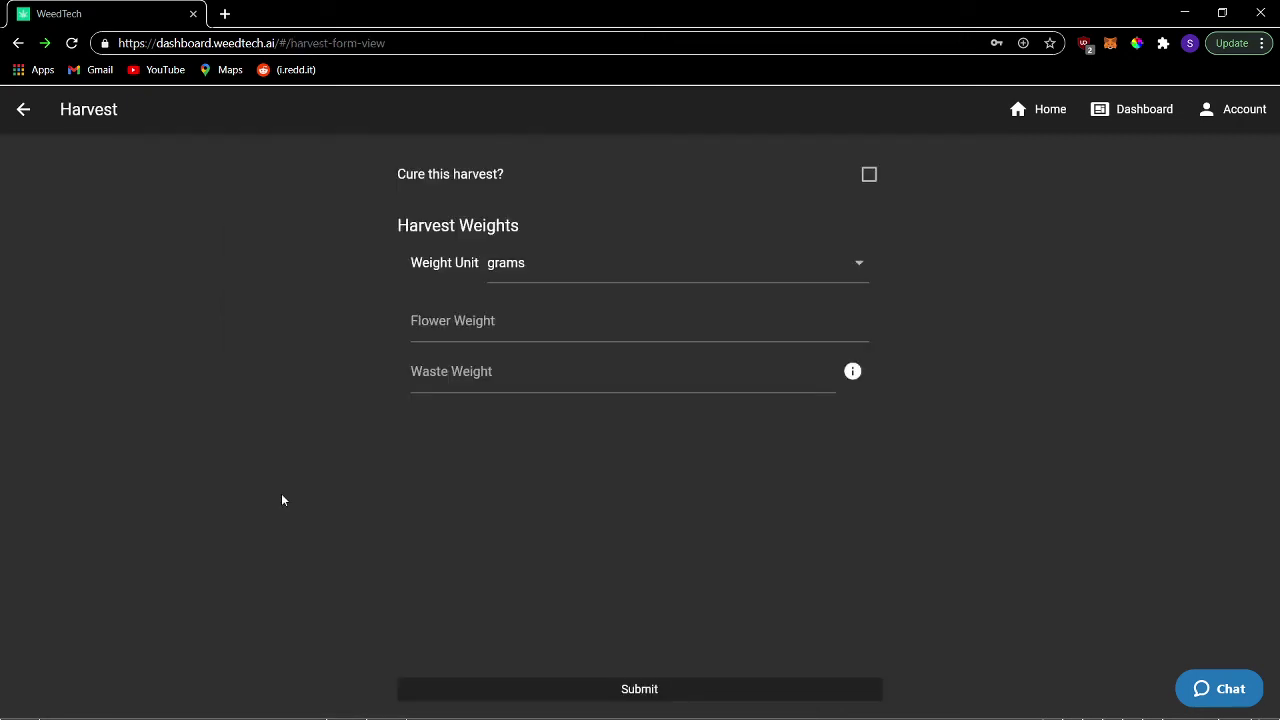
pyautogui.click(868, 176)
pyautogui.click(868, 176)
pyautogui.click(868, 176)
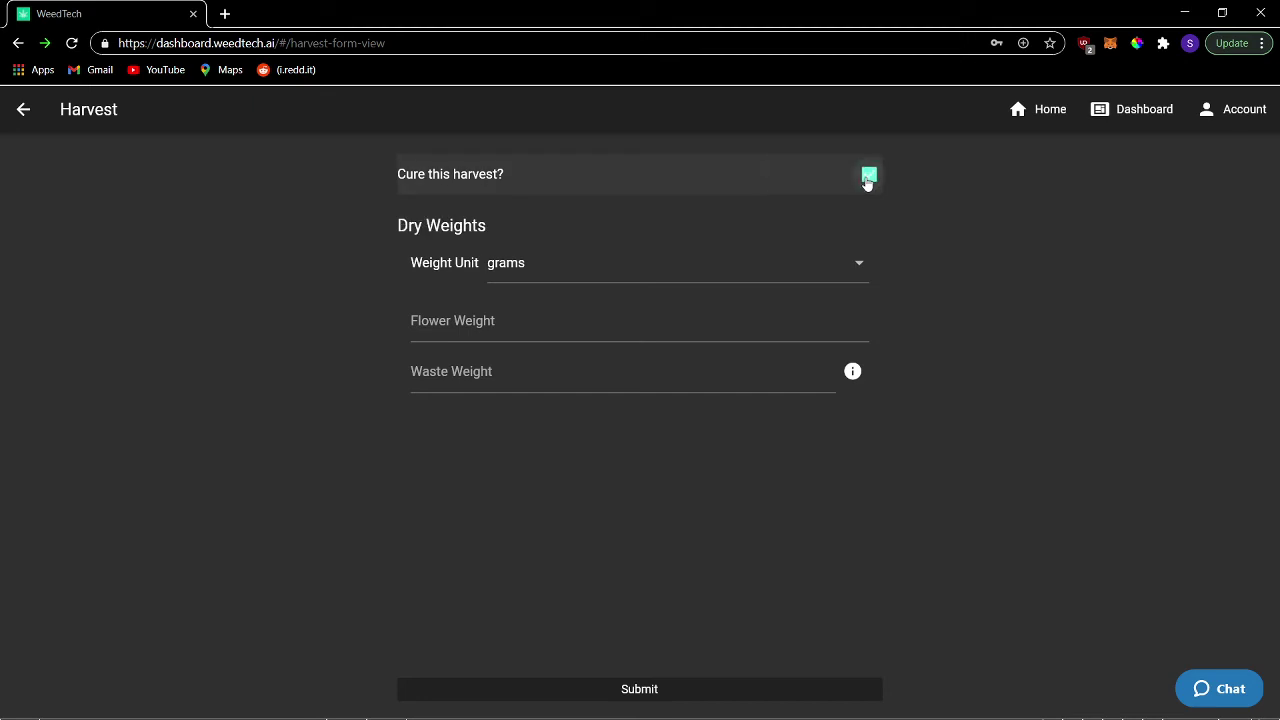
pyautogui.click(868, 176)
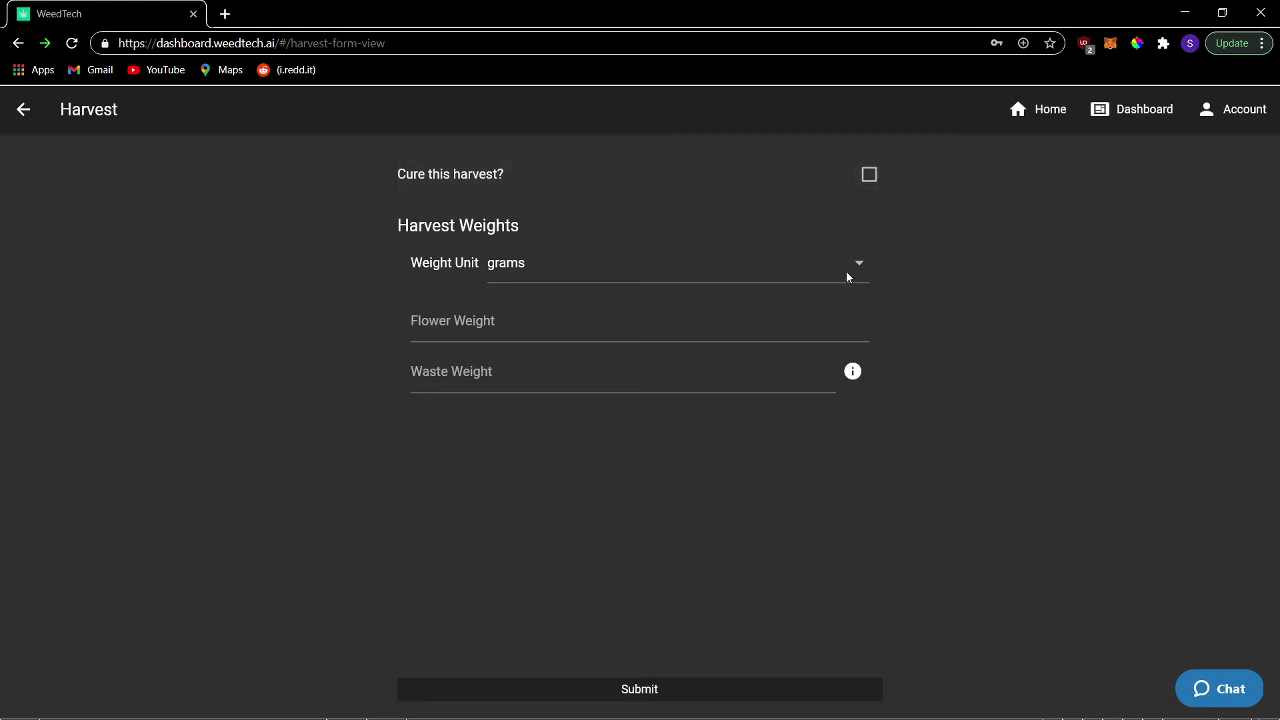
# Submit the uncured harvest with the unit in pounds and 2 lbs each for flower and waste weight.
pyautogui.click(846, 271)
pyautogui.click(789, 305)
pyautogui.click(592, 318)
pyautogui.write('2')
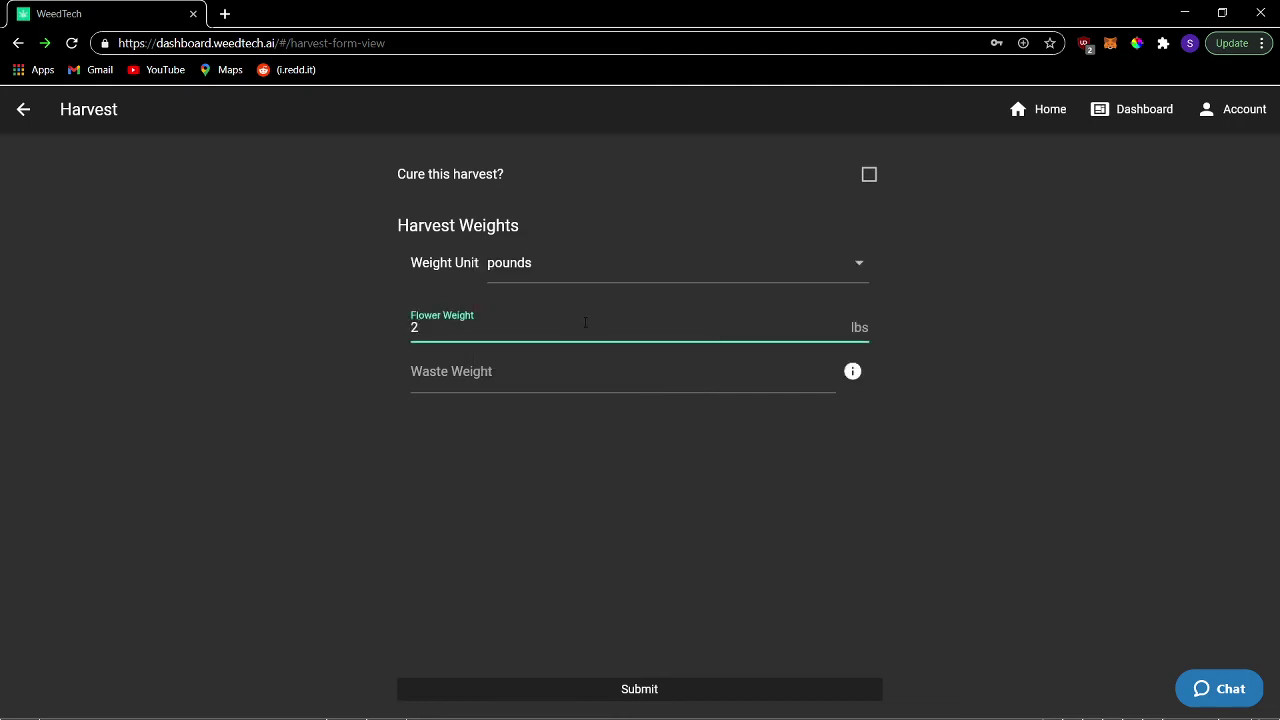
pyautogui.click(518, 382)
pyautogui.write('2')
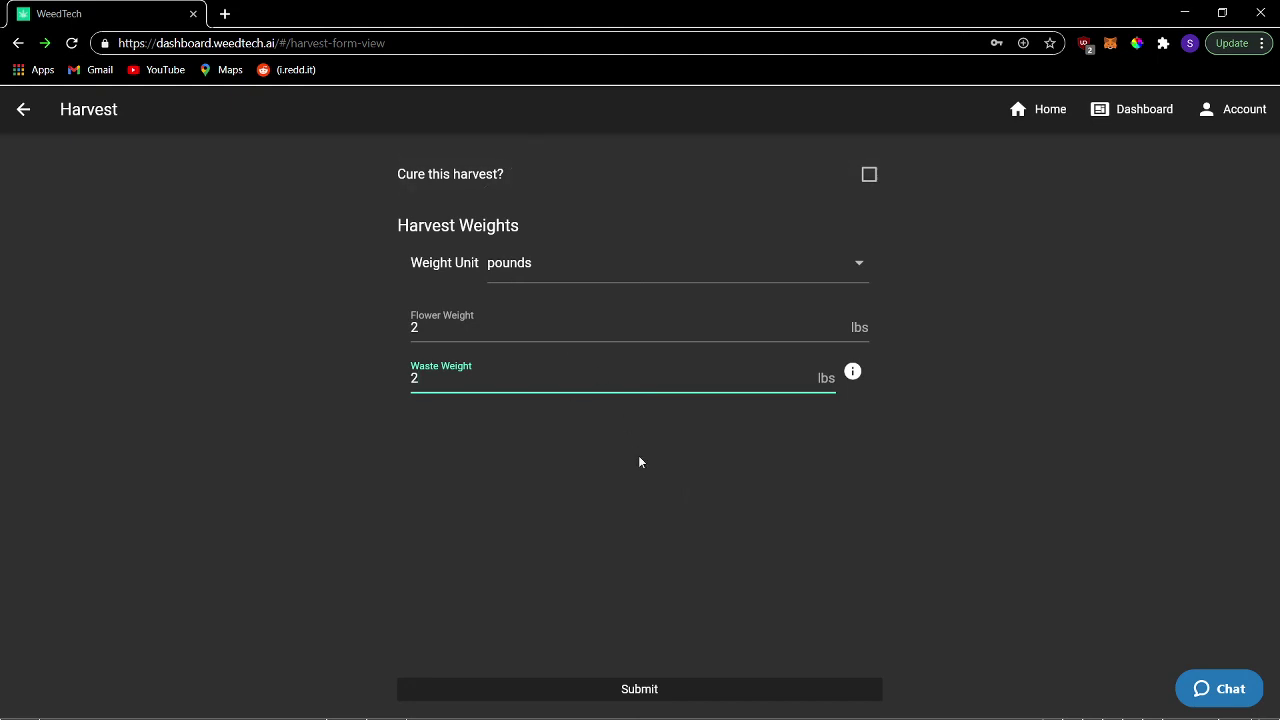
pyautogui.click(639, 690)
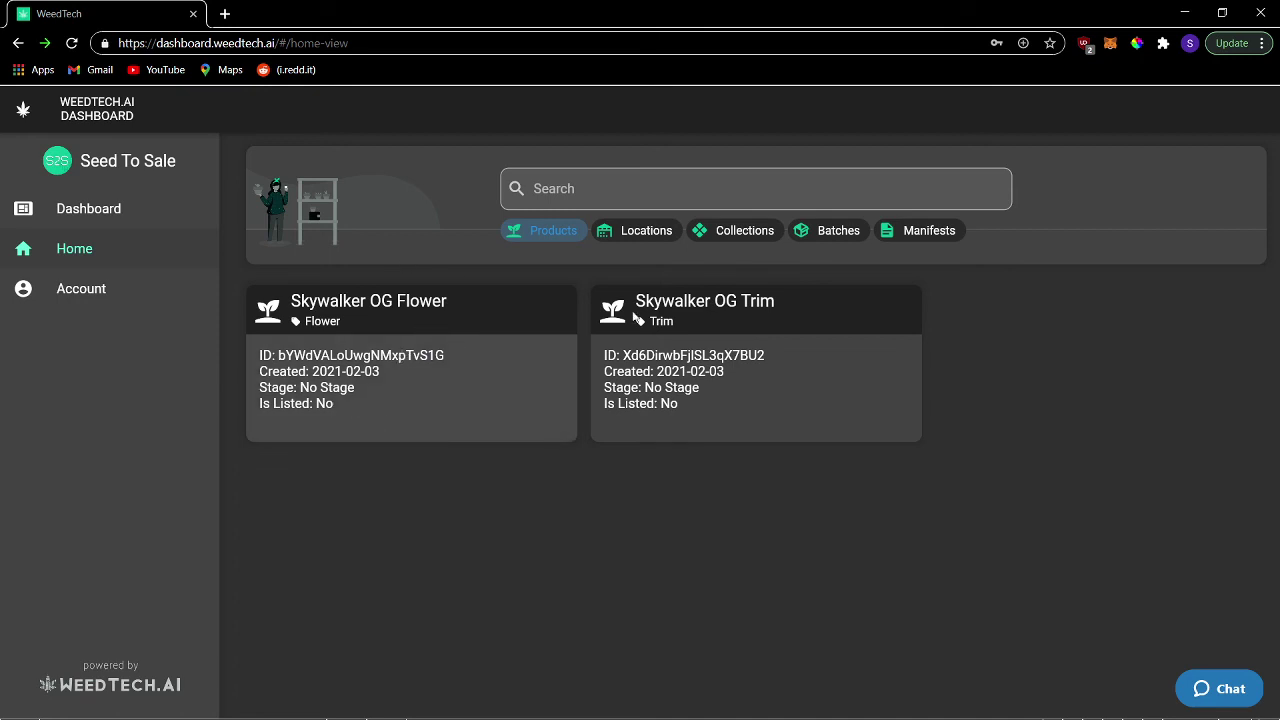
# Open the Skywalker OG Harvest batch to review its weight and products.
pyautogui.click(838, 231)
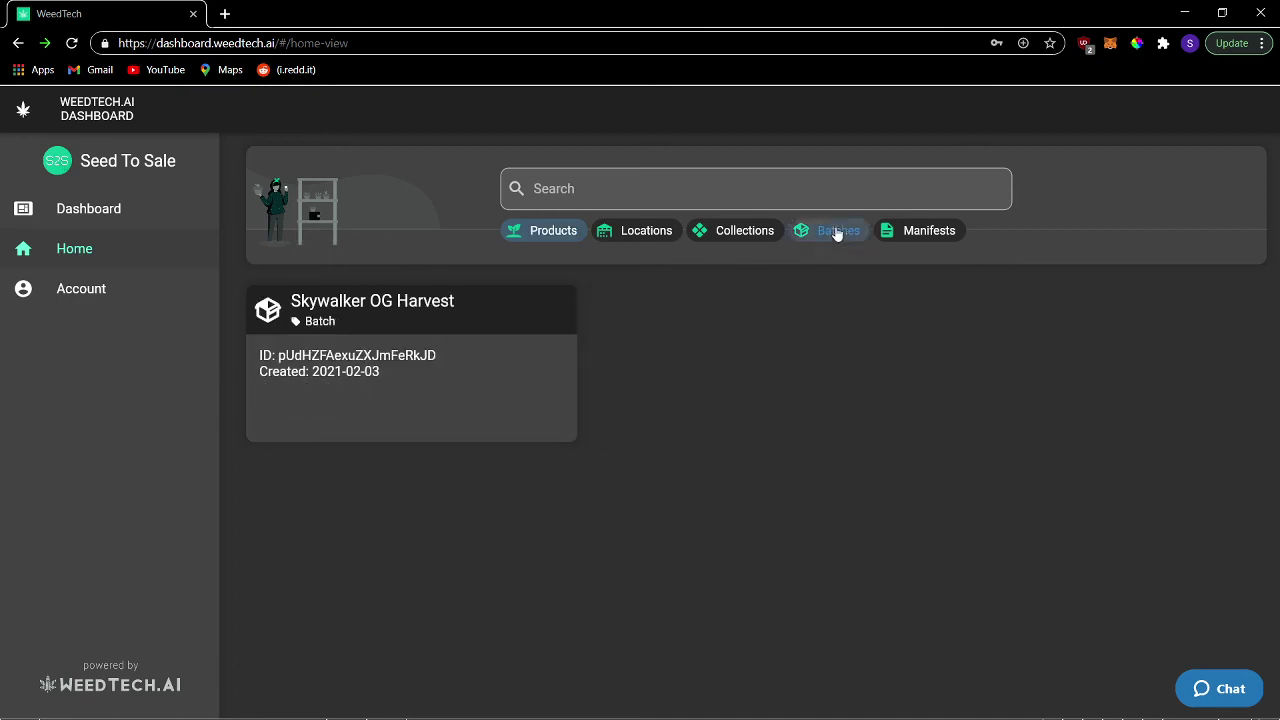
pyautogui.click(535, 405)
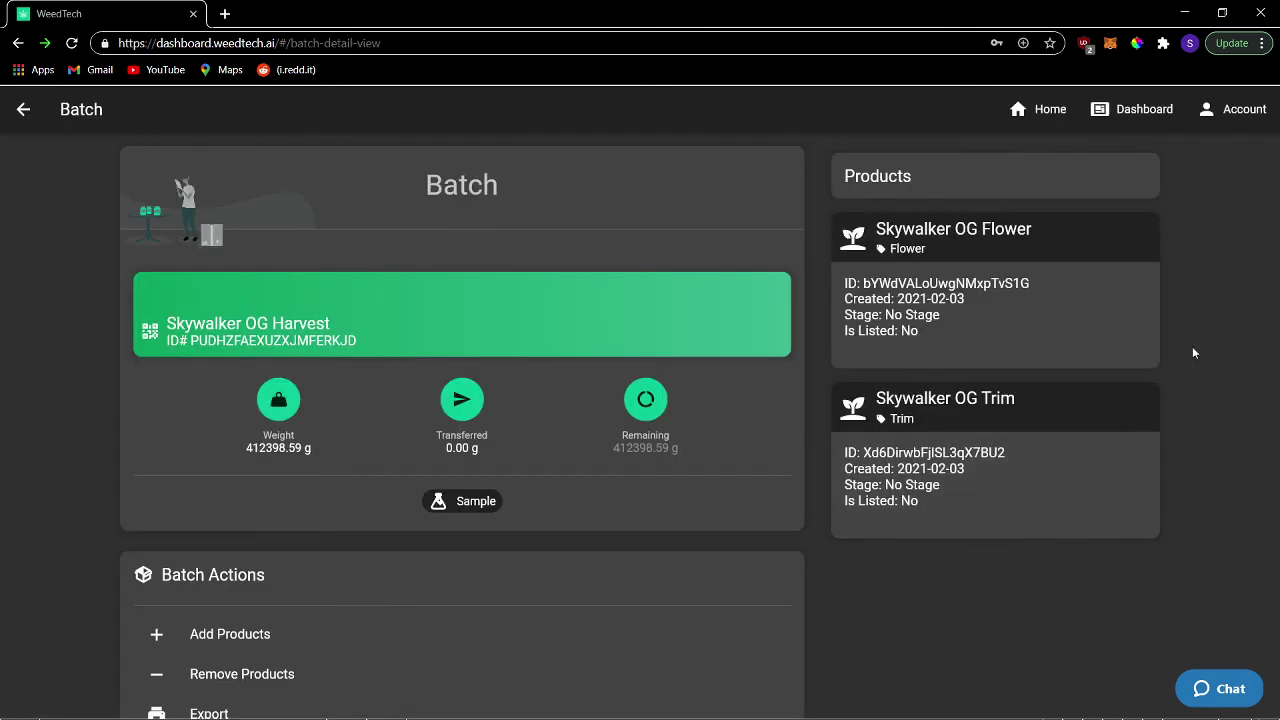